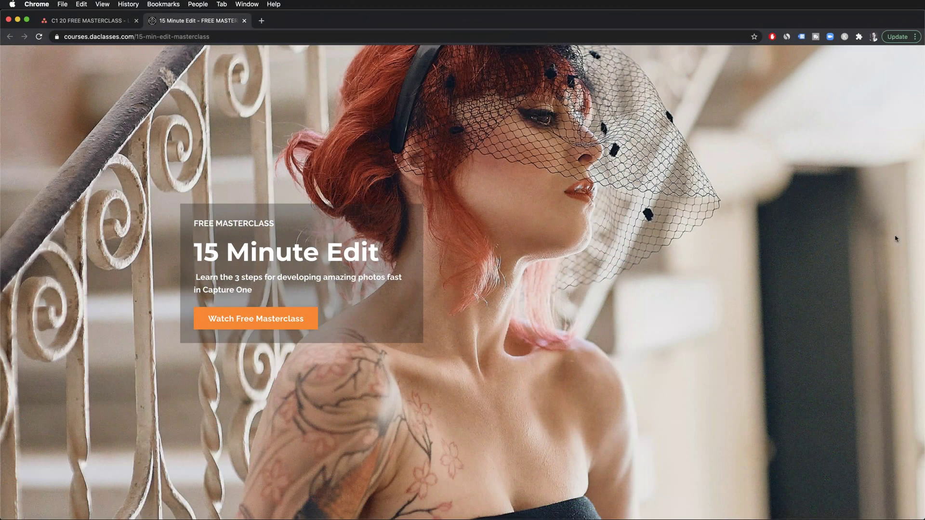
Scroll the 15 Minute Edit masterclass page down to the email sign-up form and footer
scroll(895, 239, down, 6)
scroll(895, 239, down, 10)
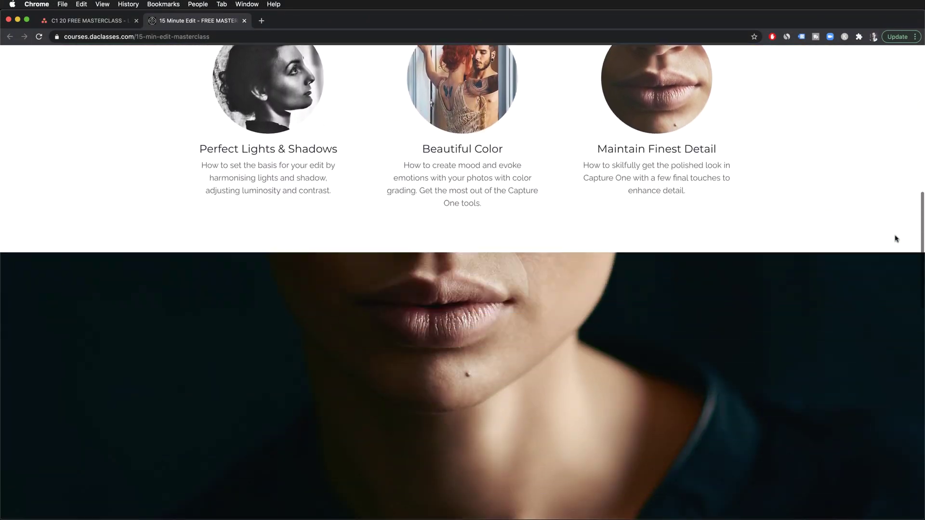
scroll(896, 239, down, 8)
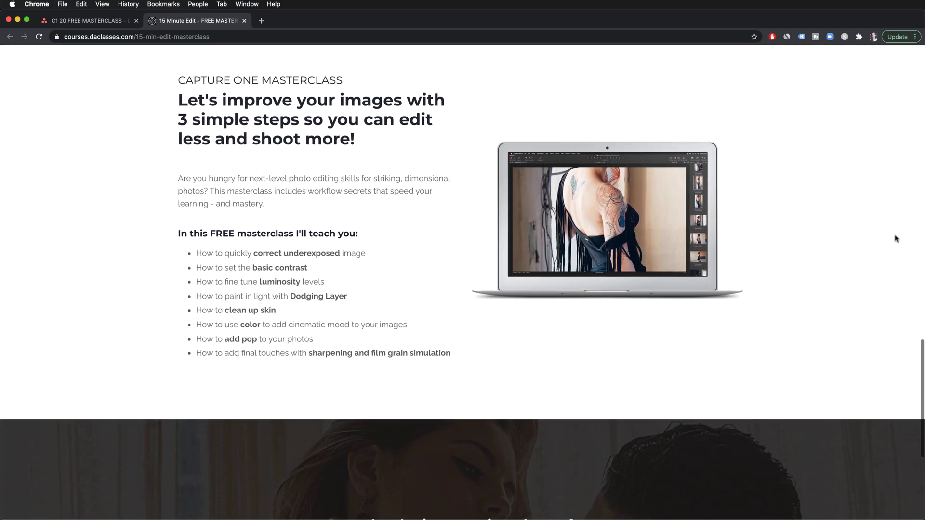
scroll(896, 239, down, 3)
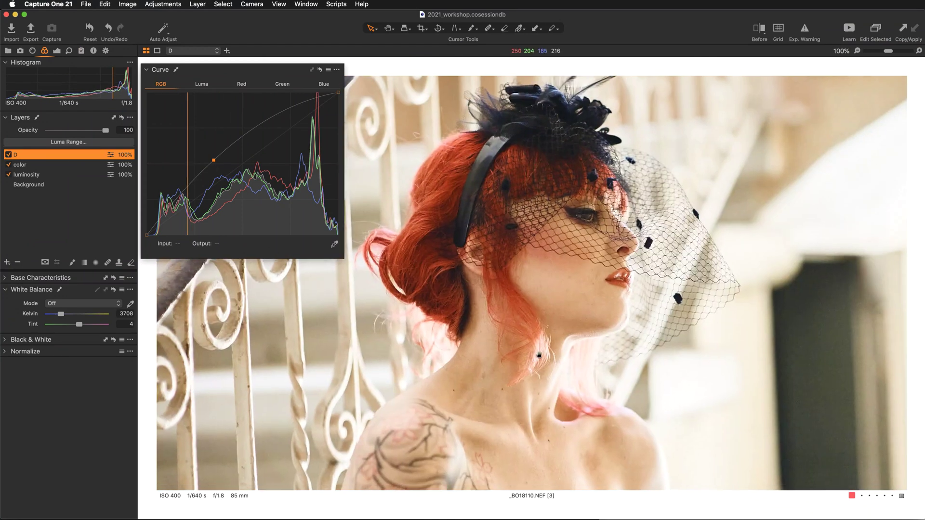
Show the brush size and hardness settings and zoom in on the portrait
right_click(396, 253)
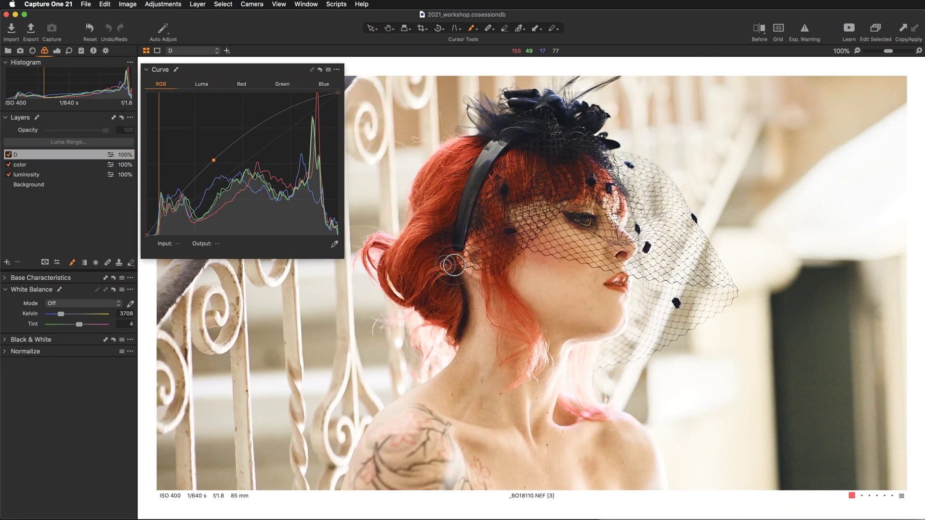
scroll(467, 324, down, 1)
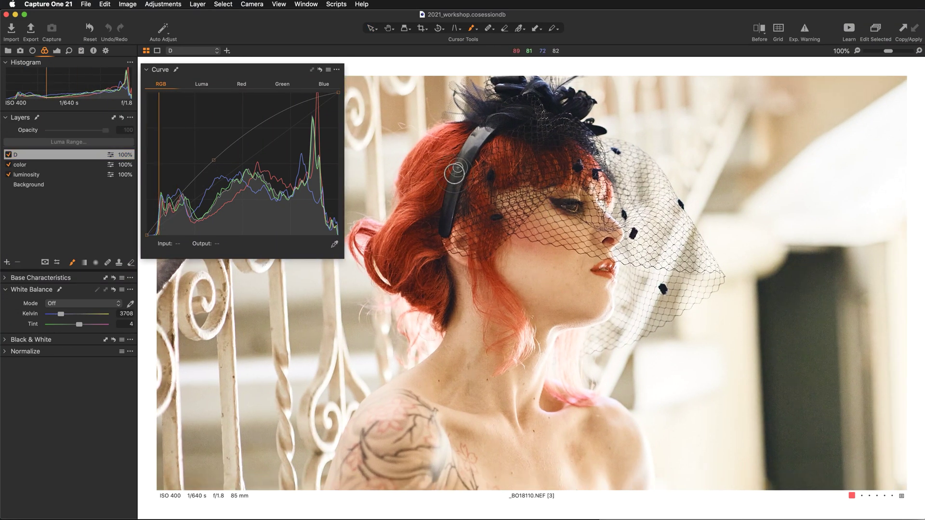
scroll(463, 252, down, 3)
scroll(463, 251, down, 3)
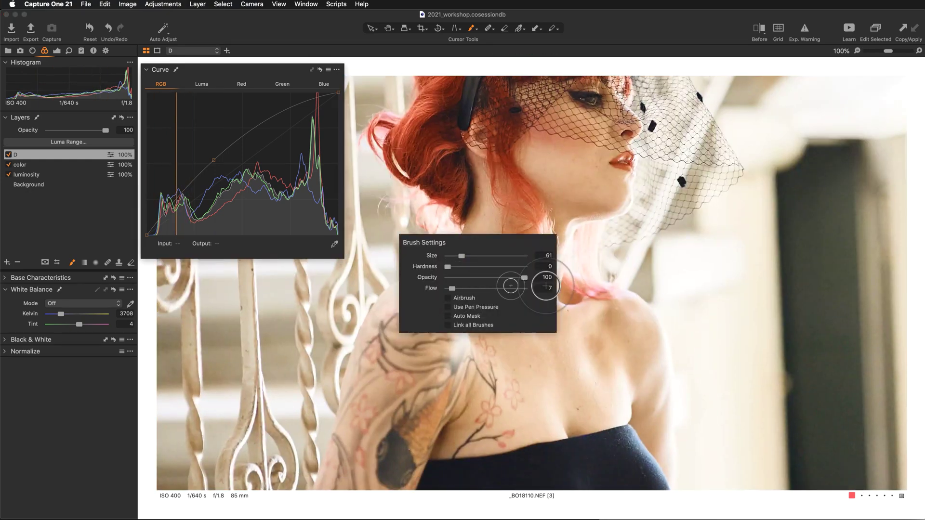
scroll(585, 382, up, 3)
Switch to the Heal Brush, zoom closer on the face and create Heal Layer 1
click(107, 262)
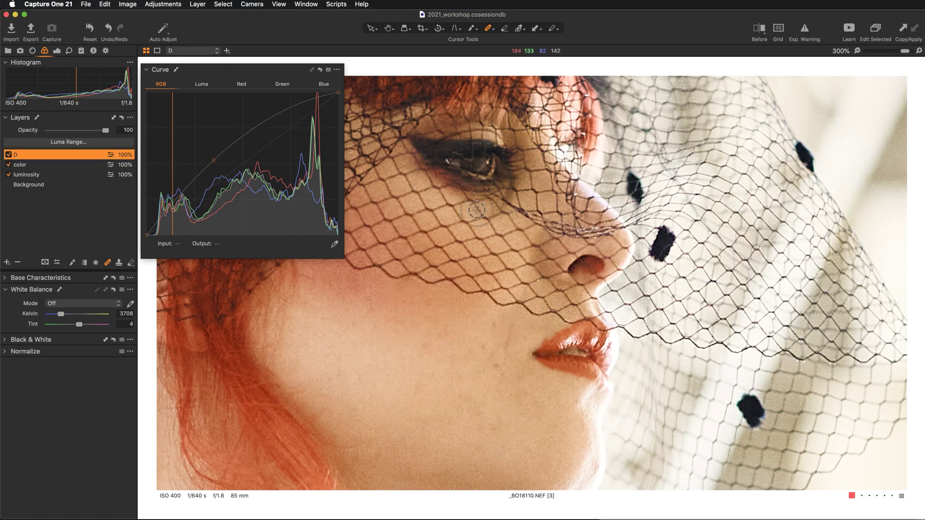
key(super+equal)
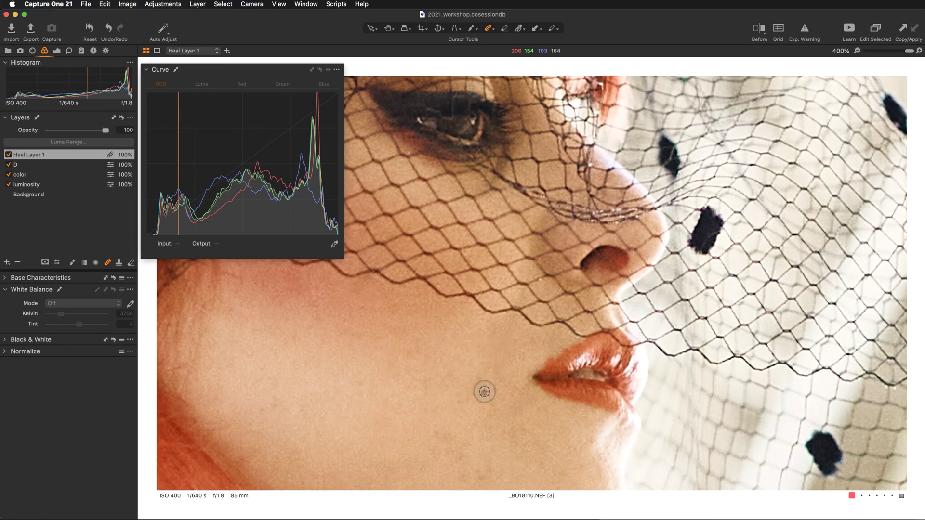
right_click(370, 413)
scroll(320, 421, up, 5)
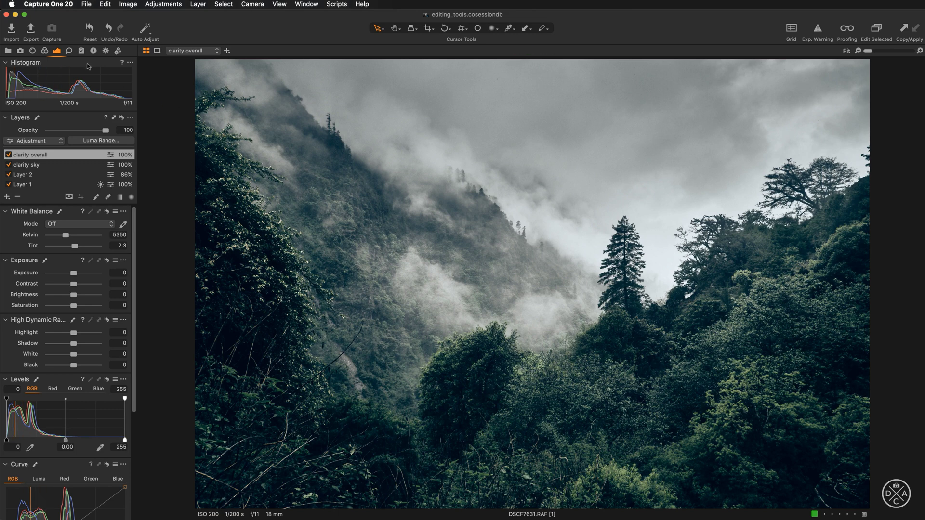
Detach the Vignetting tool from the left panel into a floating panel over the viewer
scroll(71, 400, down, 5)
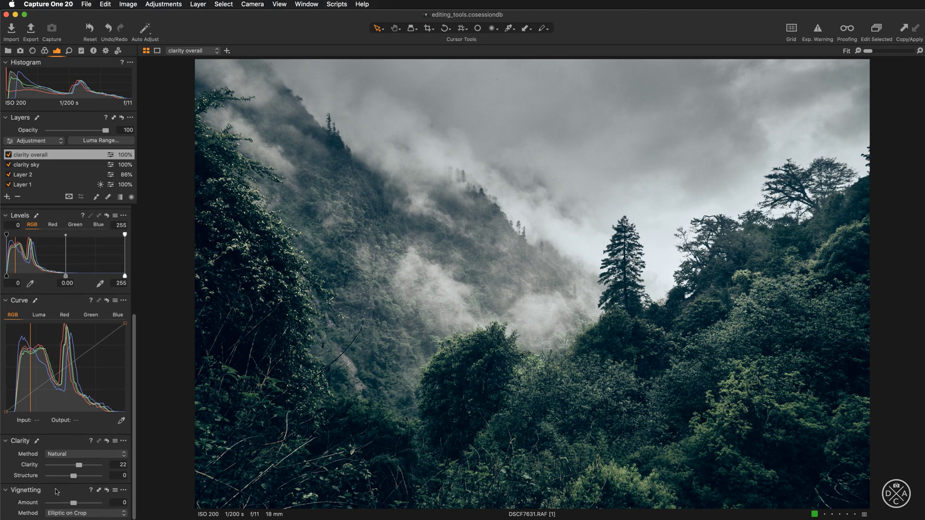
drag(58, 485, 226, 95)
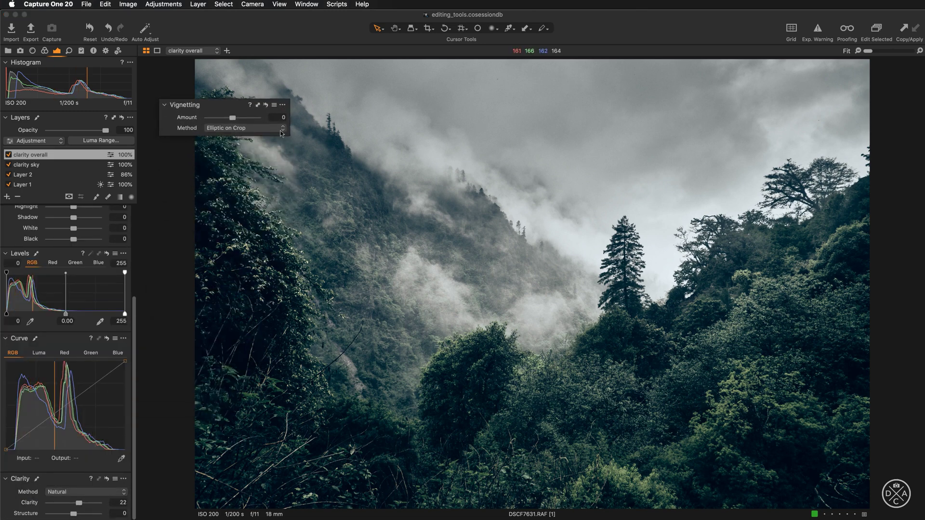
Set vignette Amount to -4, trying Circular on Crop before returning to Elliptic on Crop
click(282, 105)
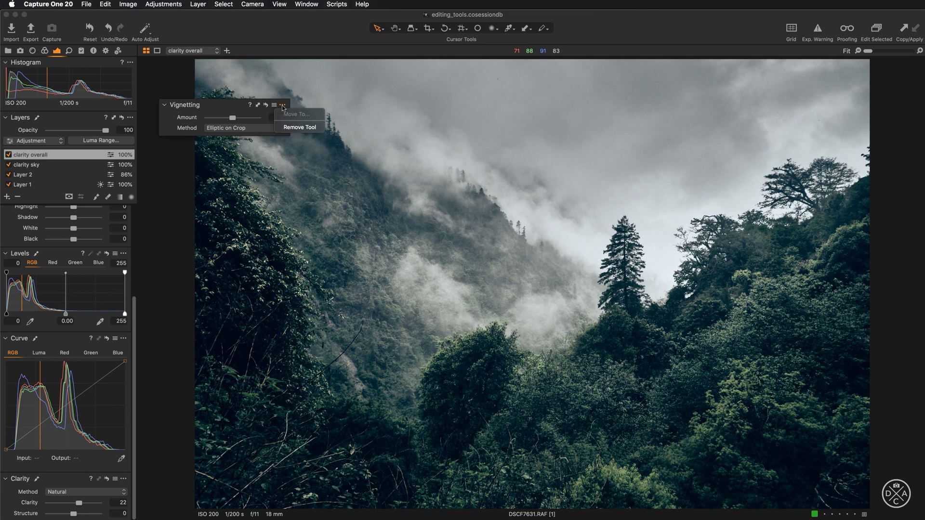
click(283, 107)
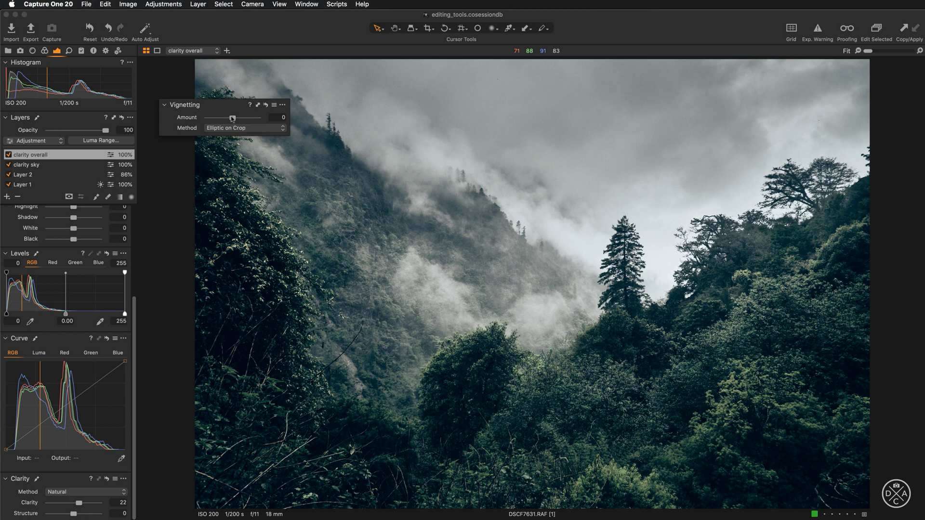
drag(232, 118, 202, 120)
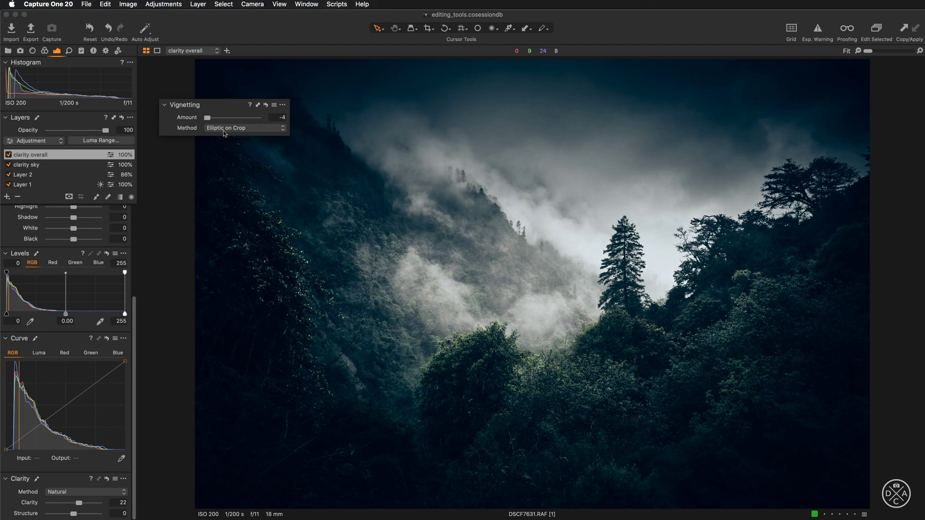
click(253, 130)
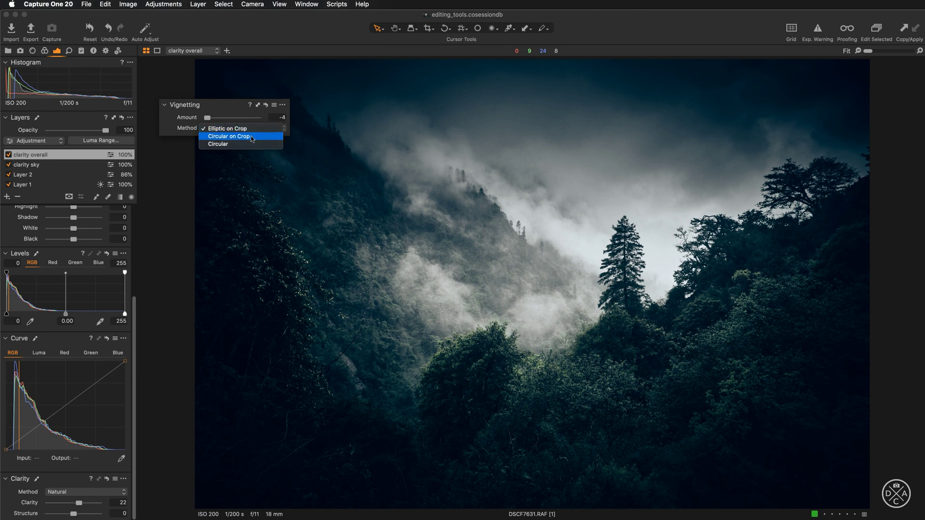
click(251, 138)
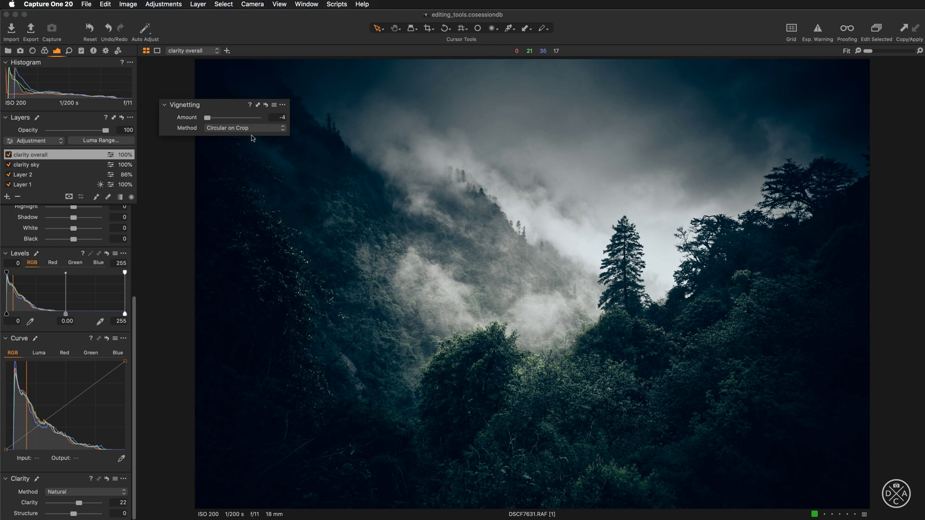
click(254, 129)
click(257, 120)
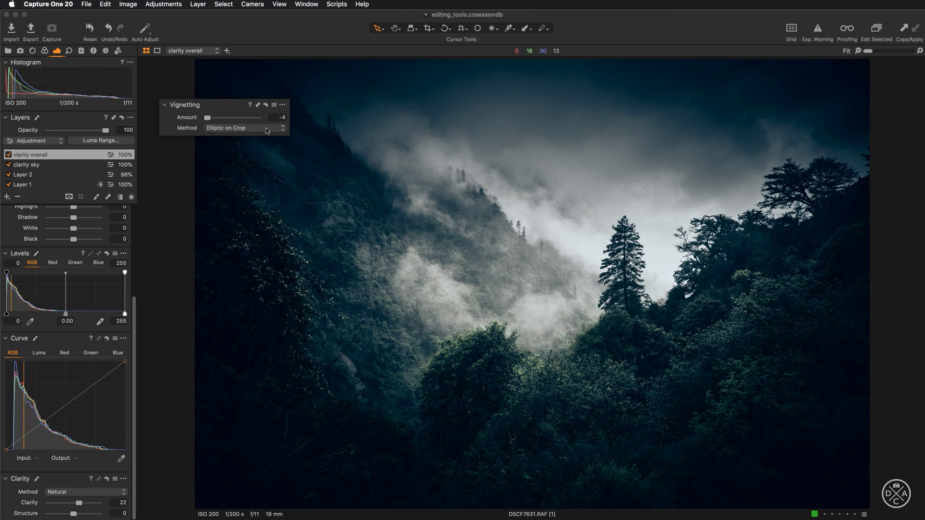
Keep Elliptic on Crop, lighten the vignette to -3.62, then reset it to 0
click(238, 129)
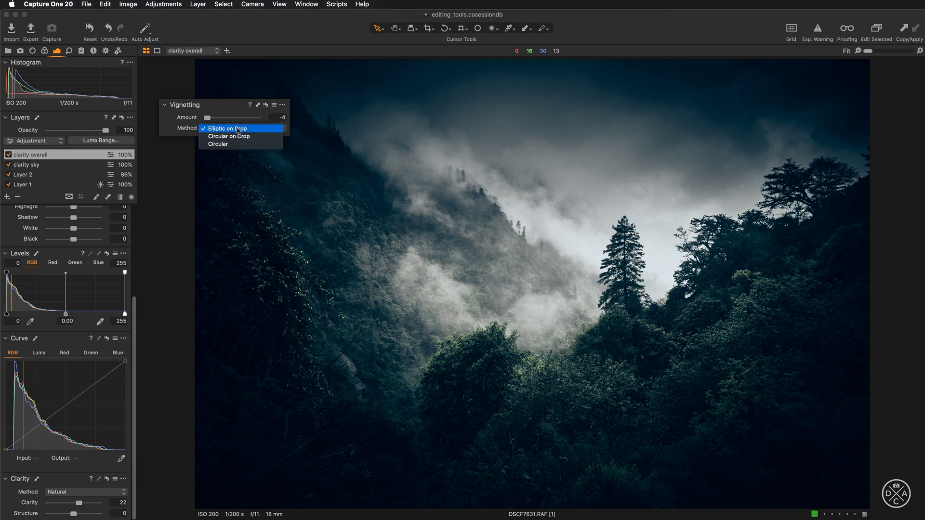
click(226, 113)
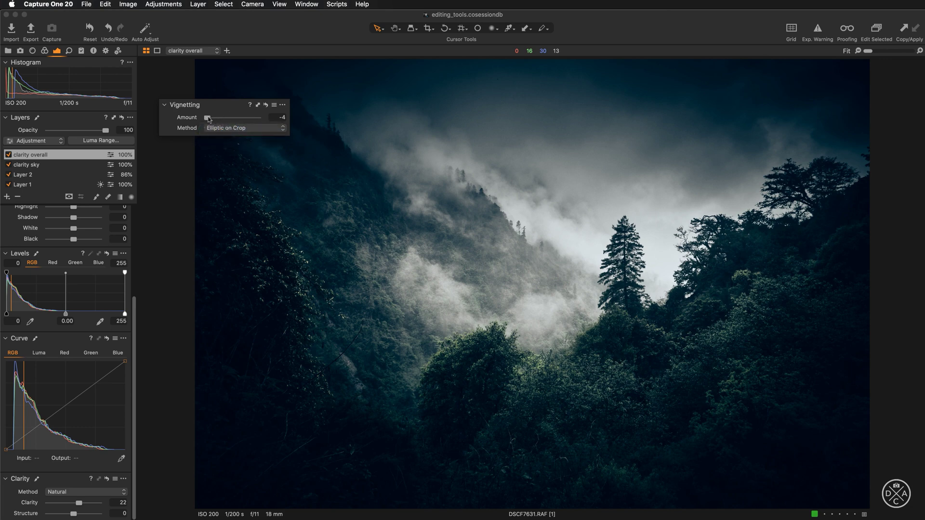
drag(208, 119, 227, 119)
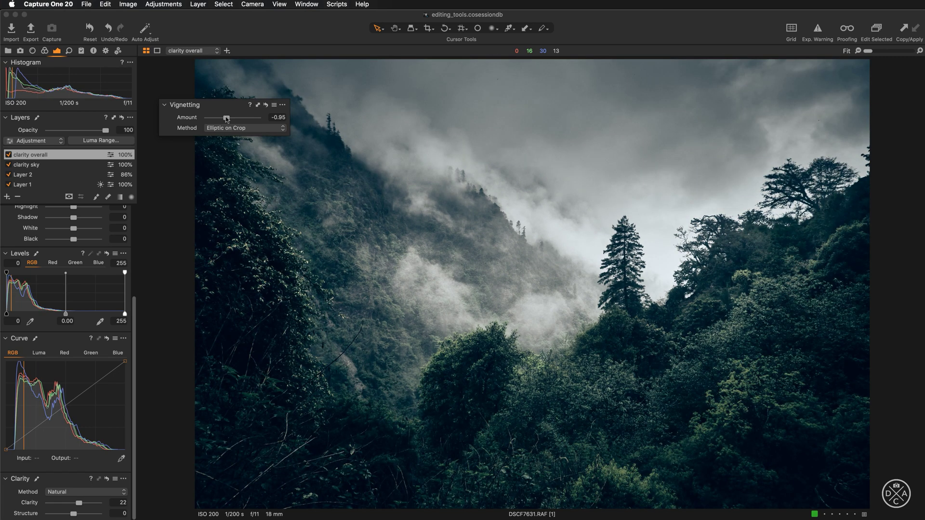
click(267, 105)
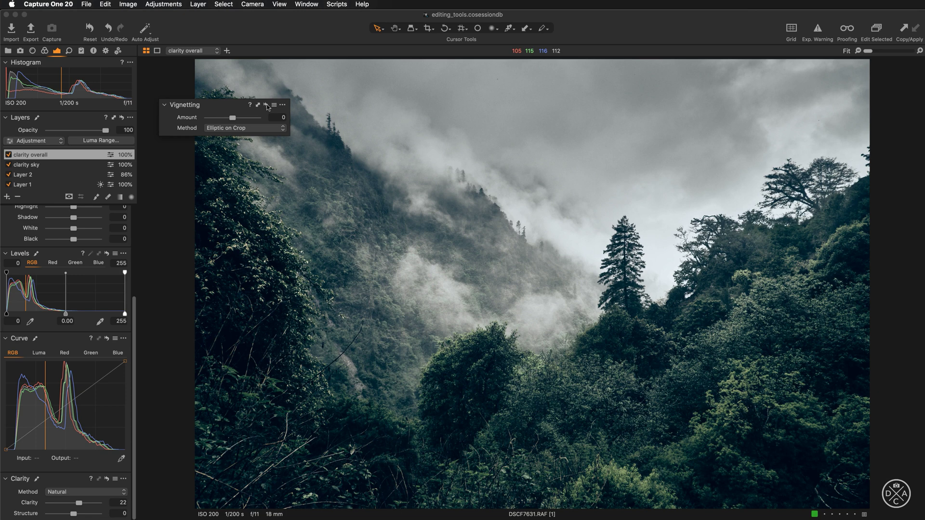
Test weaker and brightening vignette amounts, reset, then apply a mild -0.64 darkening
drag(266, 105, 266, 105)
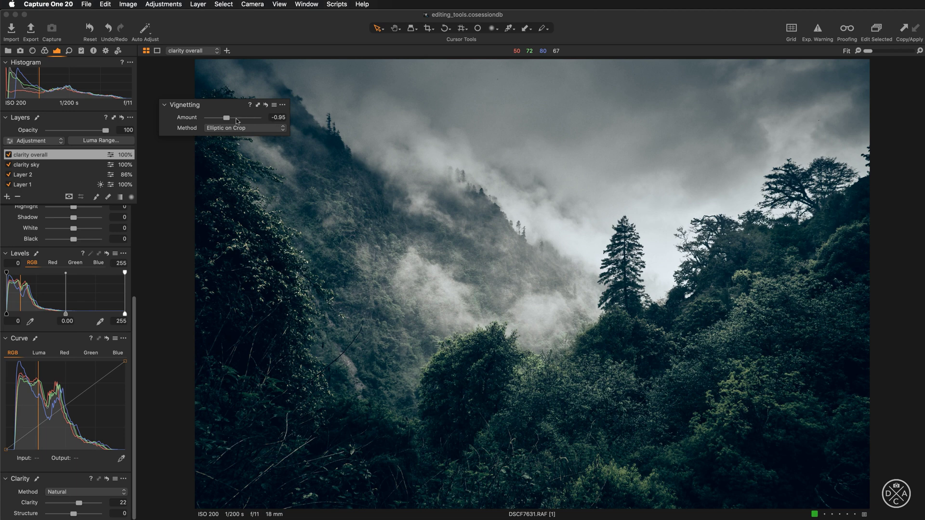
drag(227, 120, 239, 120)
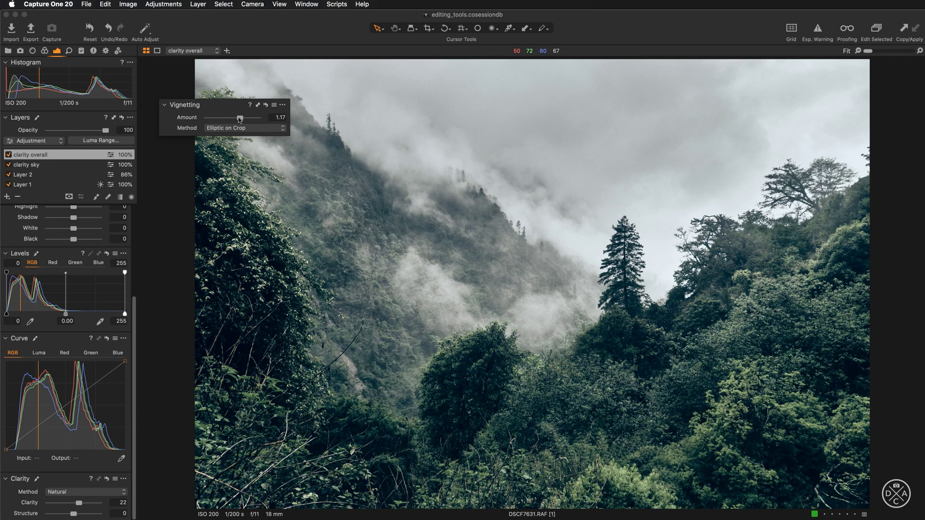
drag(239, 119, 248, 120)
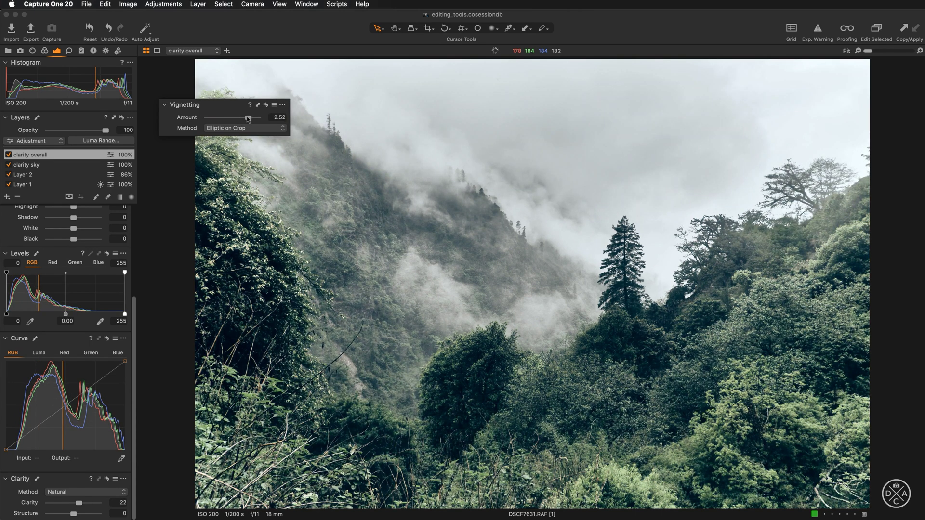
double_click(248, 118)
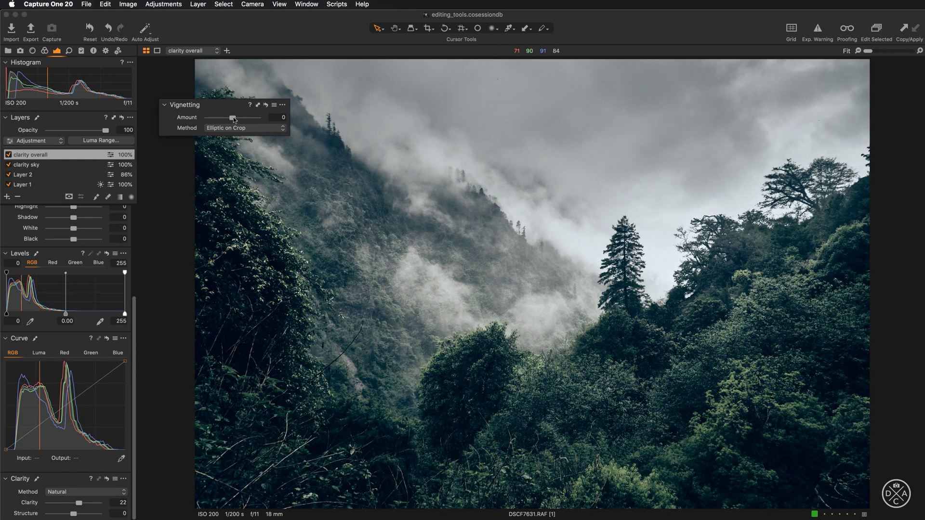
drag(233, 118, 230, 120)
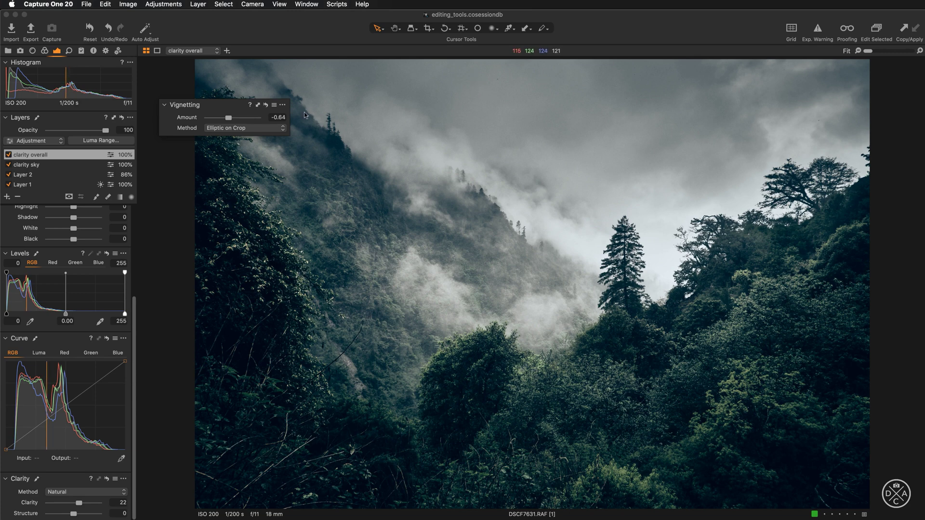
Reset the floating Vignetting tool's Amount to 0
click(267, 105)
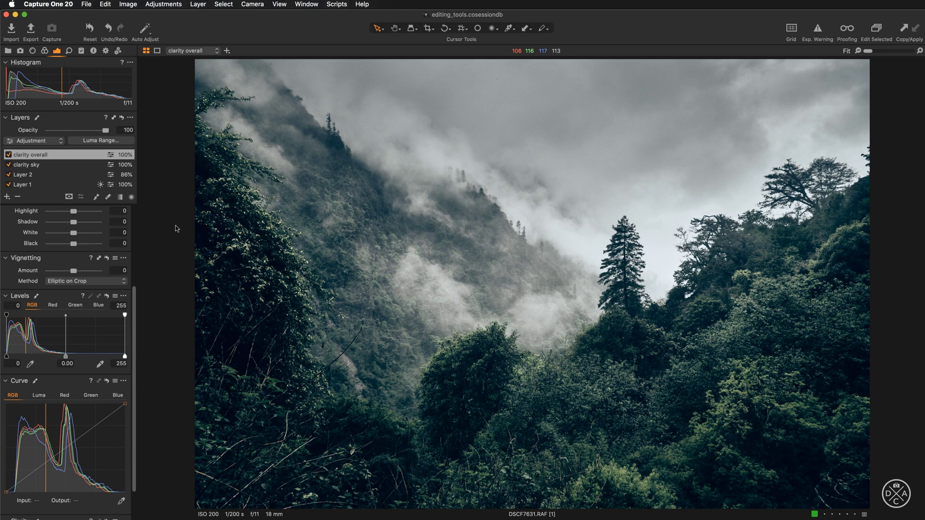
Add a New Empty Layer and rename it 'vignette'
click(6, 197)
click(19, 201)
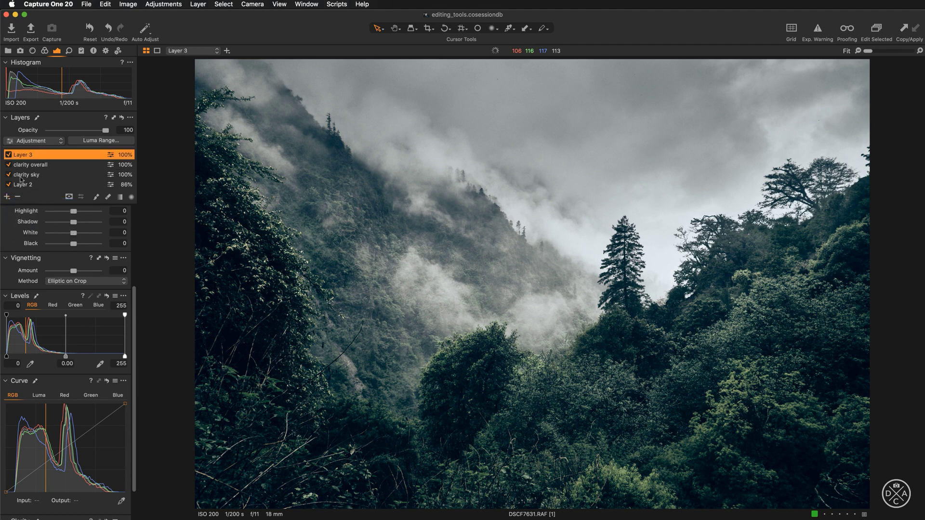
double_click(20, 155)
text(vignette)
key(Return)
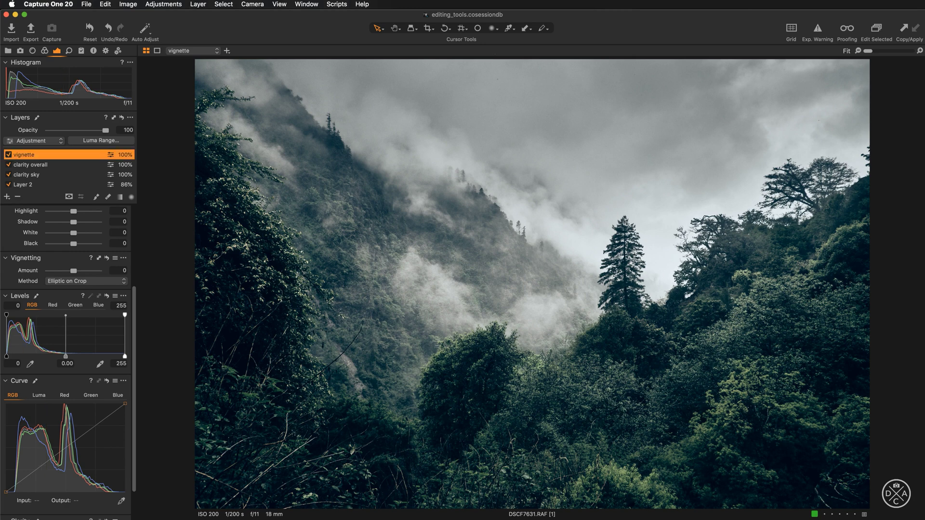
Draw a large radial gradient mask across the frame, centre it over the upper sky and widen it
click(132, 198)
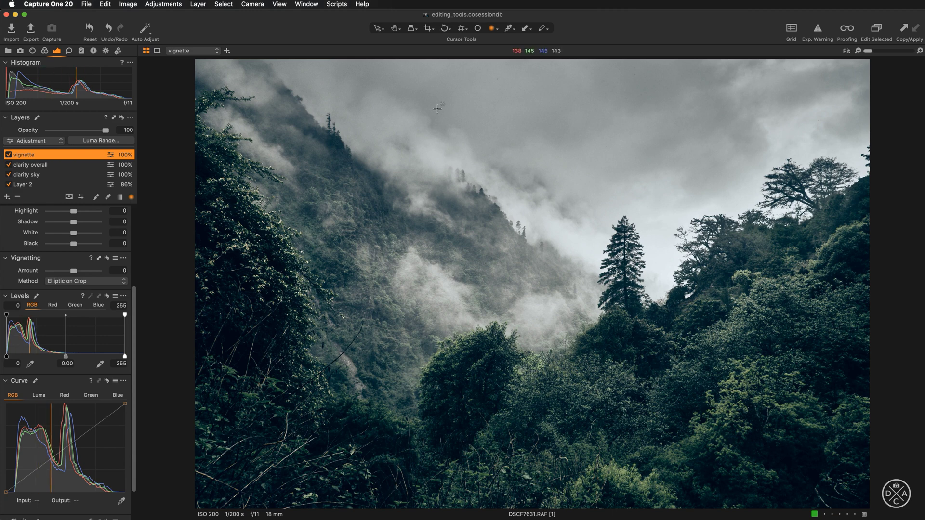
drag(439, 106, 451, 124)
drag(490, 179, 759, 457)
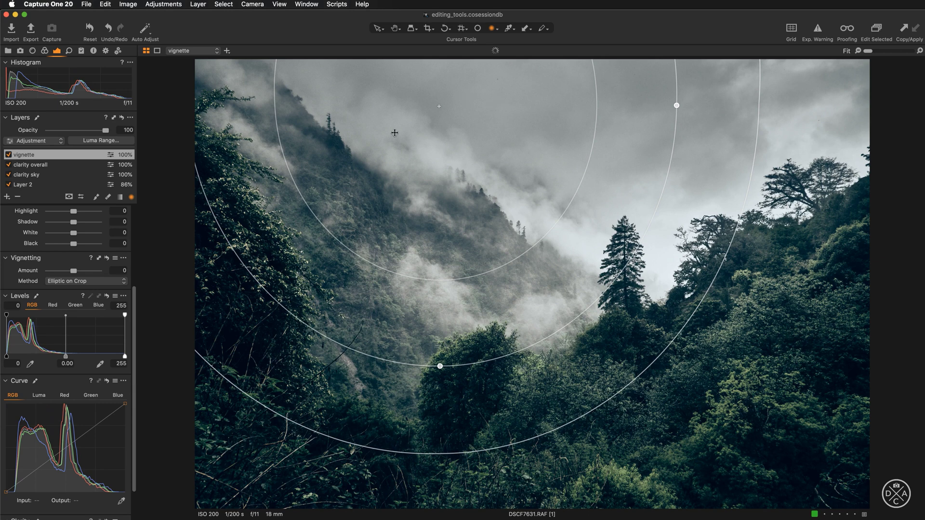
drag(501, 180, 590, 209)
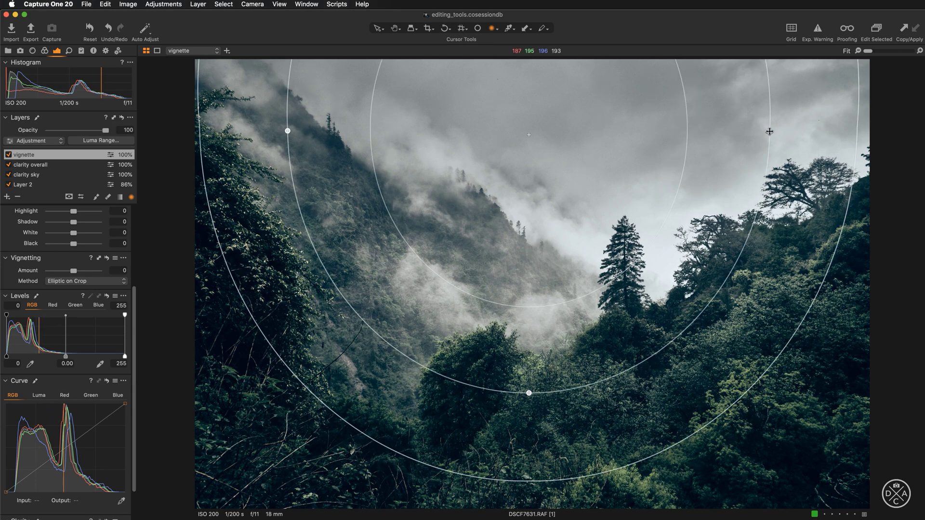
drag(769, 131, 791, 132)
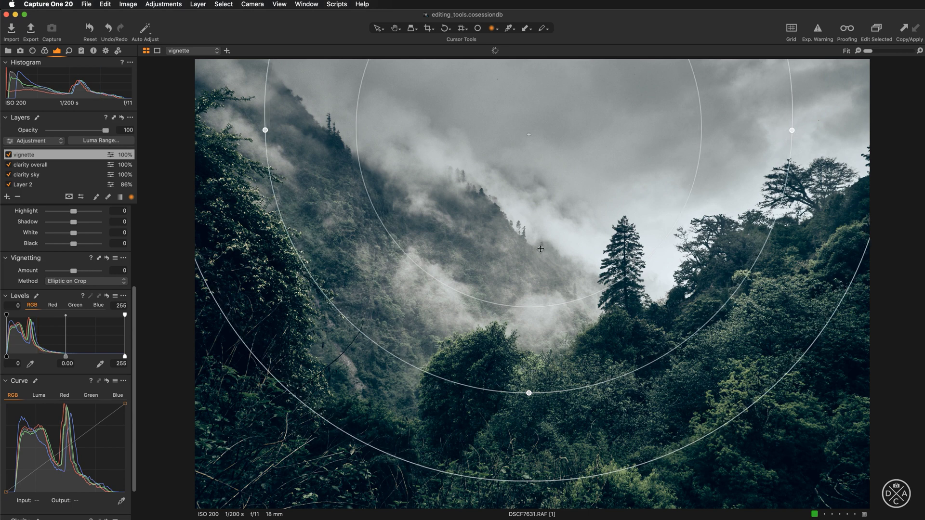
Nudge the gradient slightly higher and lower the vignette layer's Exposure to -0.54
drag(542, 248, 543, 231)
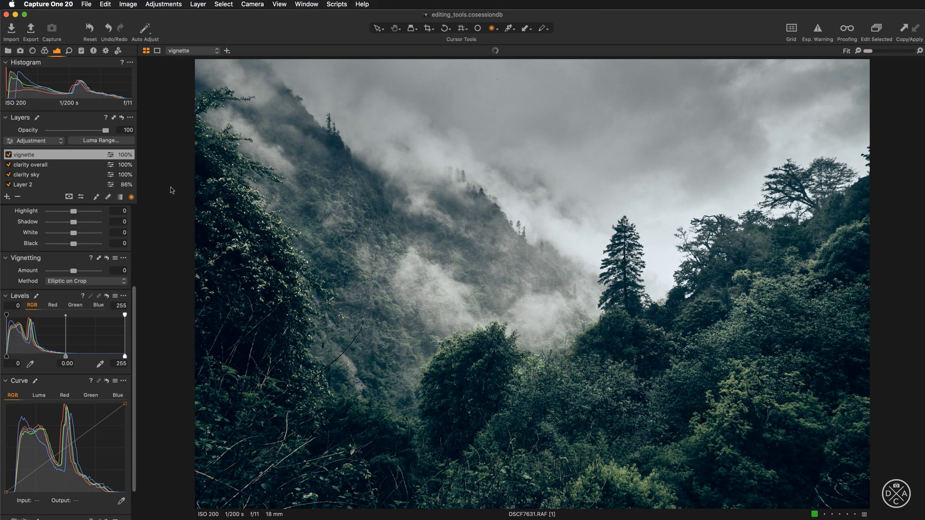
scroll(88, 235, up, 2)
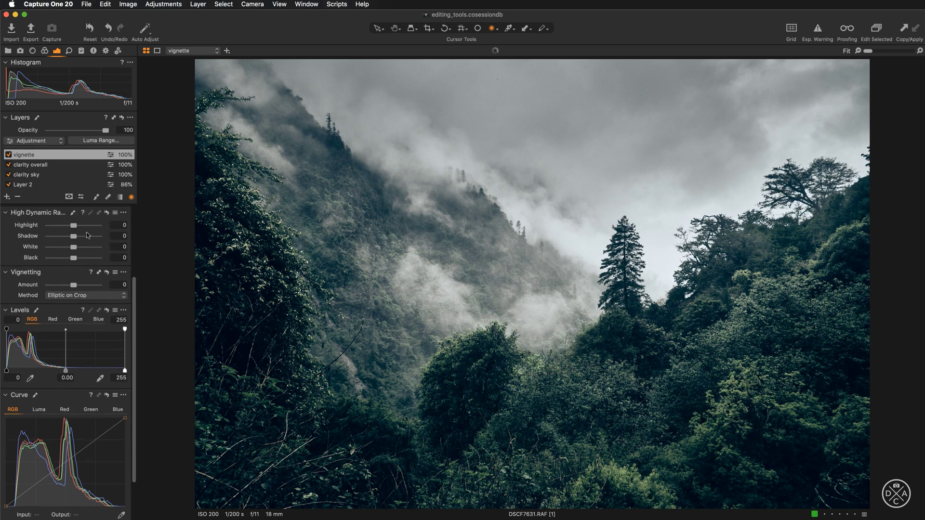
scroll(82, 235, up, 3)
drag(72, 235, 70, 235)
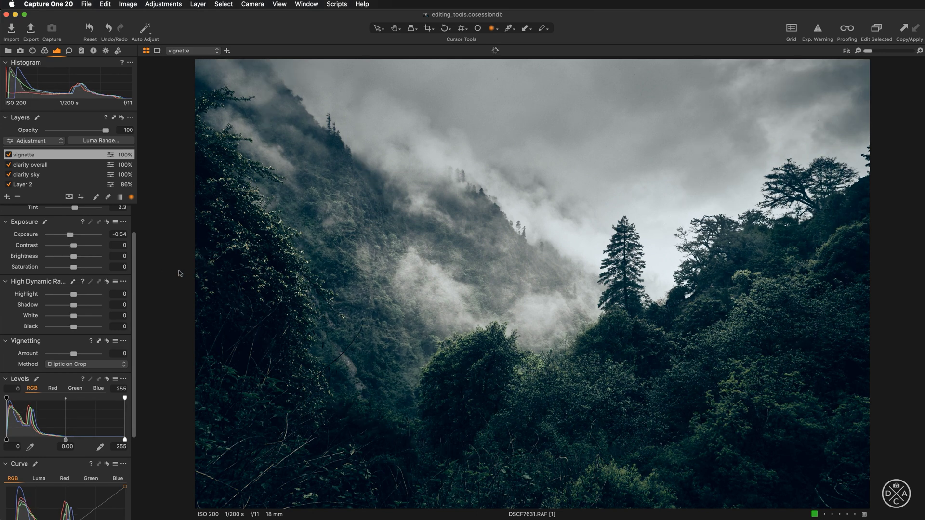
Display the mask overlay and shift the radial gradient down, right, then up-left over the valley
key(m)
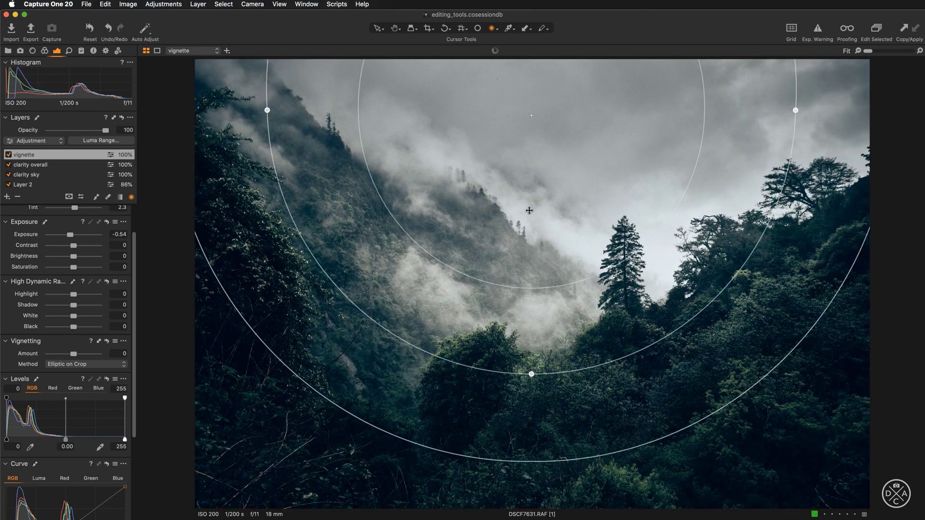
drag(529, 210, 524, 327)
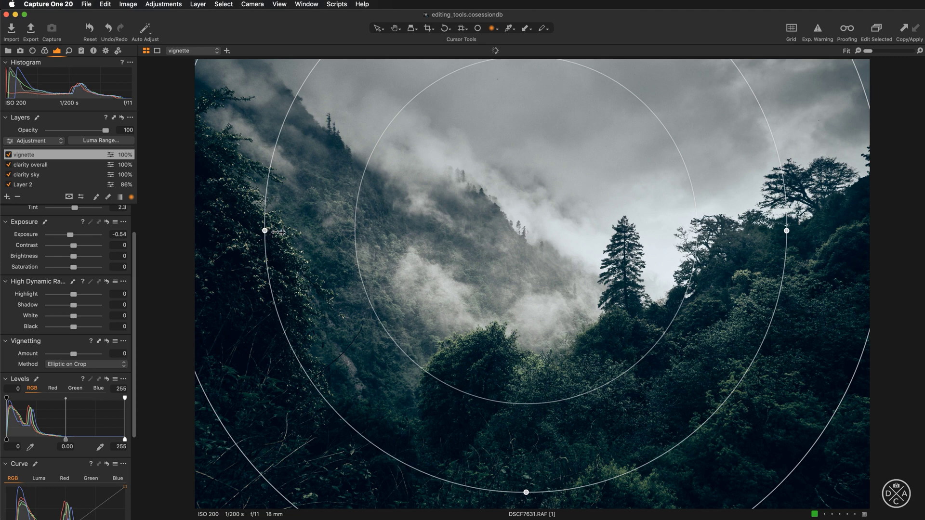
drag(278, 232, 299, 233)
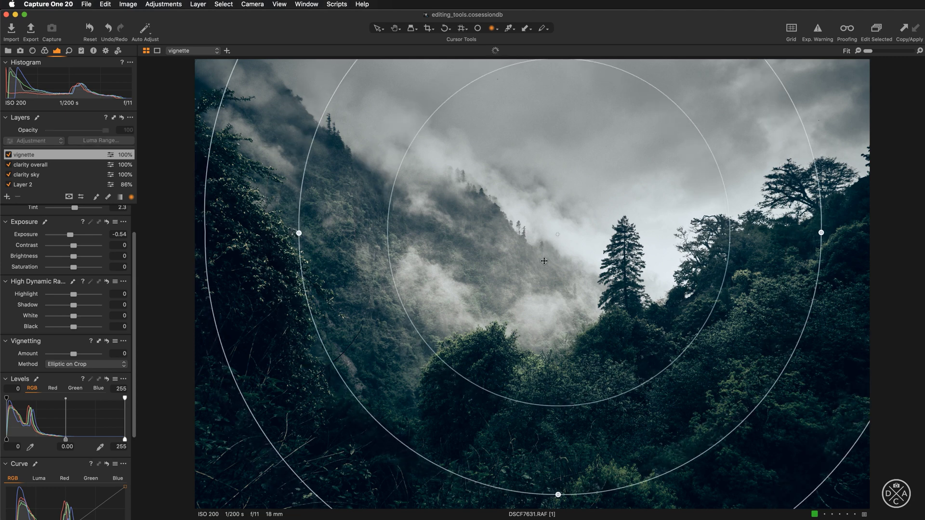
drag(637, 279, 603, 262)
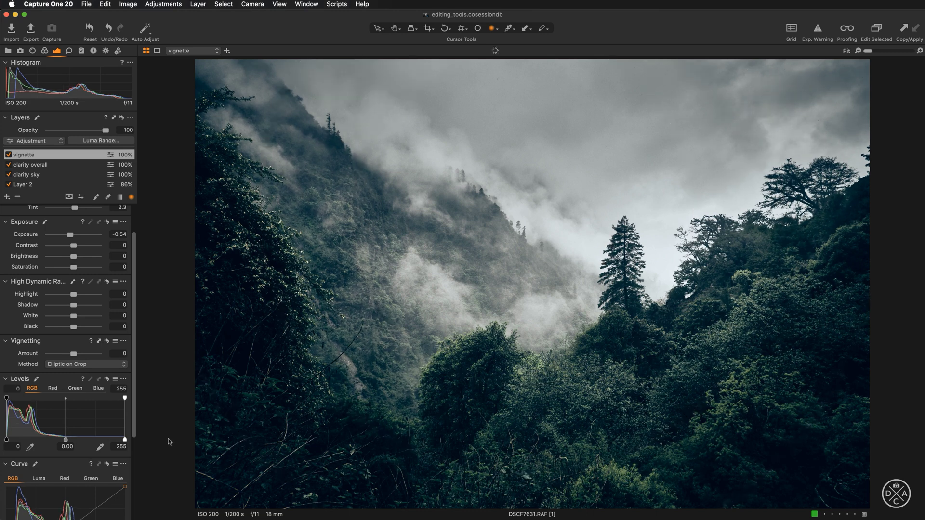
Check the vignette mask coverage, then toggle the vignette layer off and back on to compare
key(m)
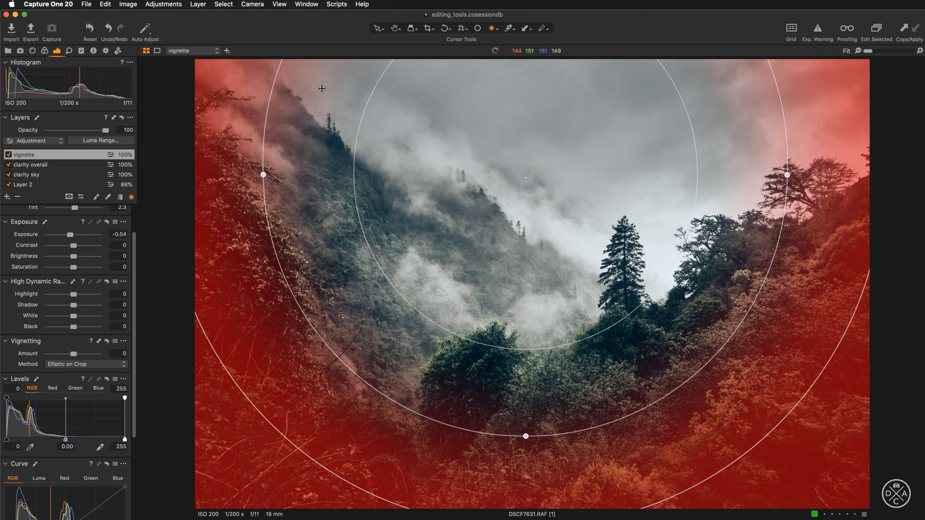
key(m)
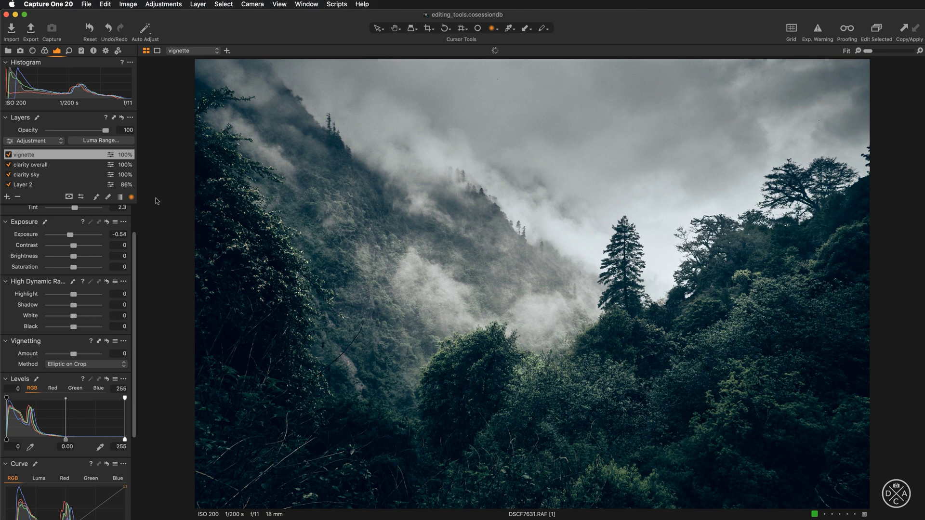
click(9, 155)
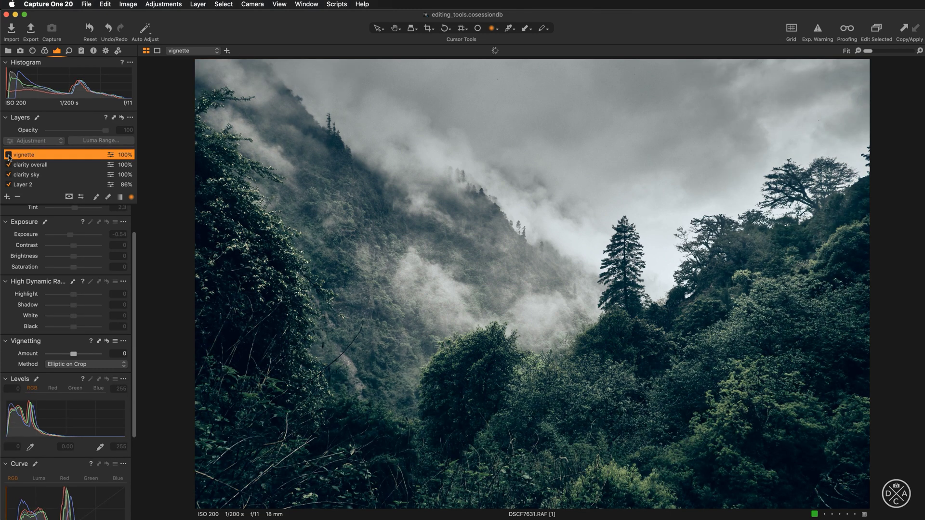
click(8, 155)
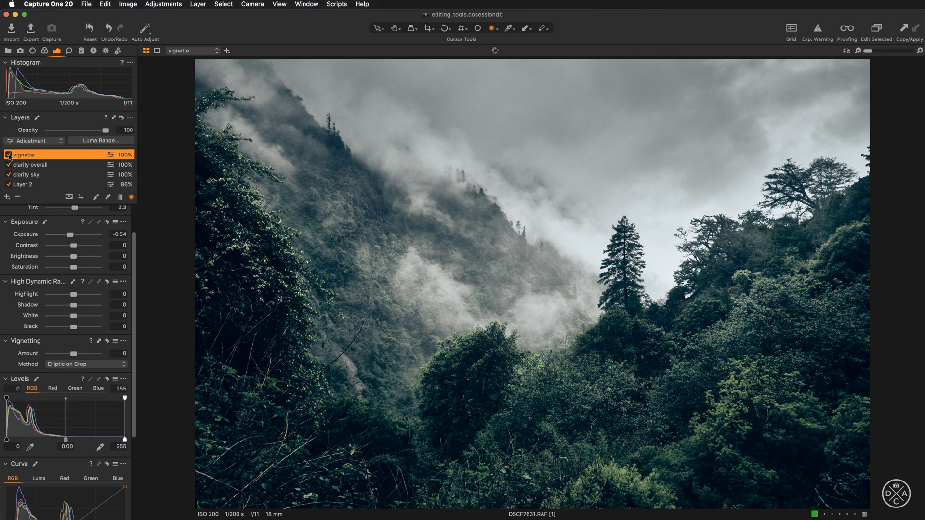
mouse_move(301, 110)
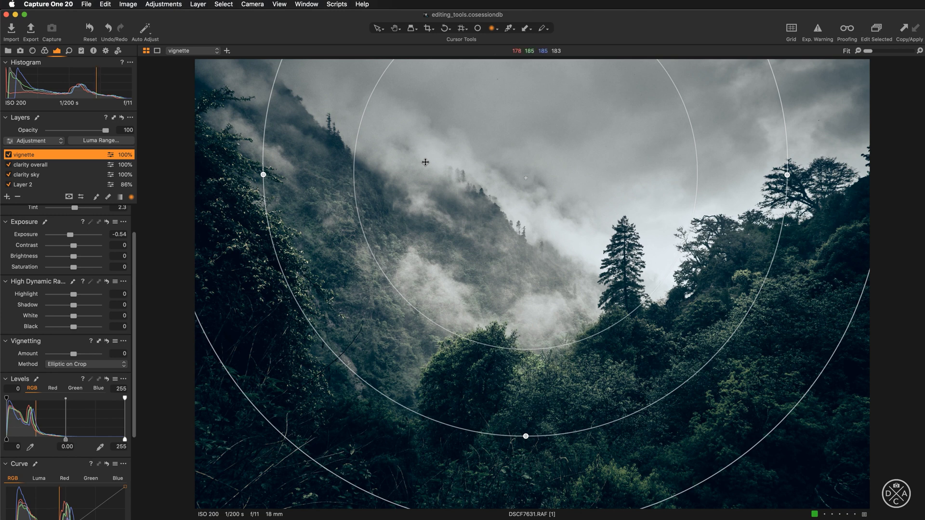
Try the brush mask mode and look through the mask drawing options without changing anything
key(b)
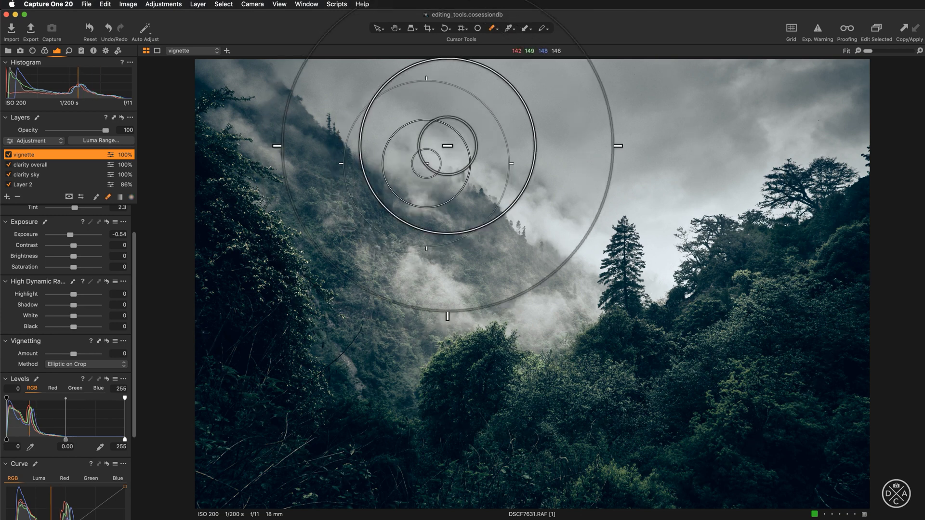
click(496, 31)
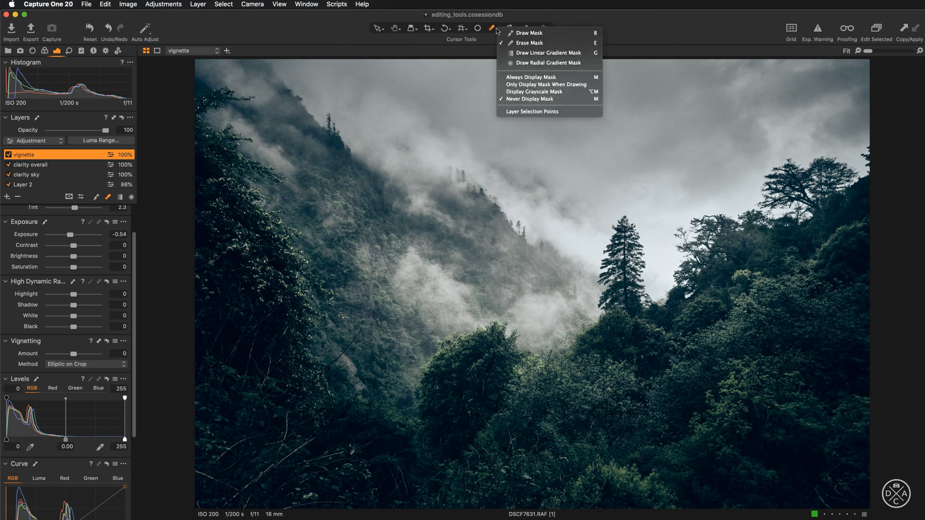
click(497, 32)
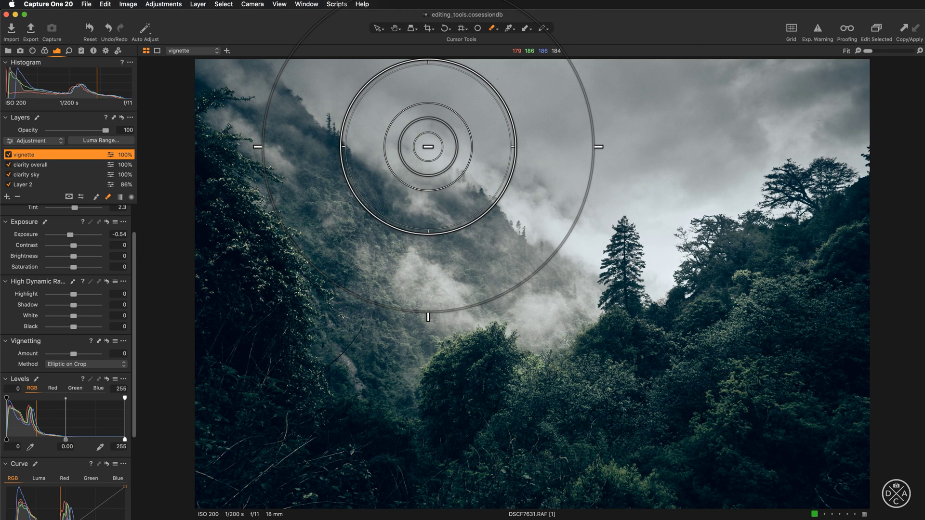
Drag the vignette's radial gradient slightly lower in the frame, then select Erase Mask
key(t)
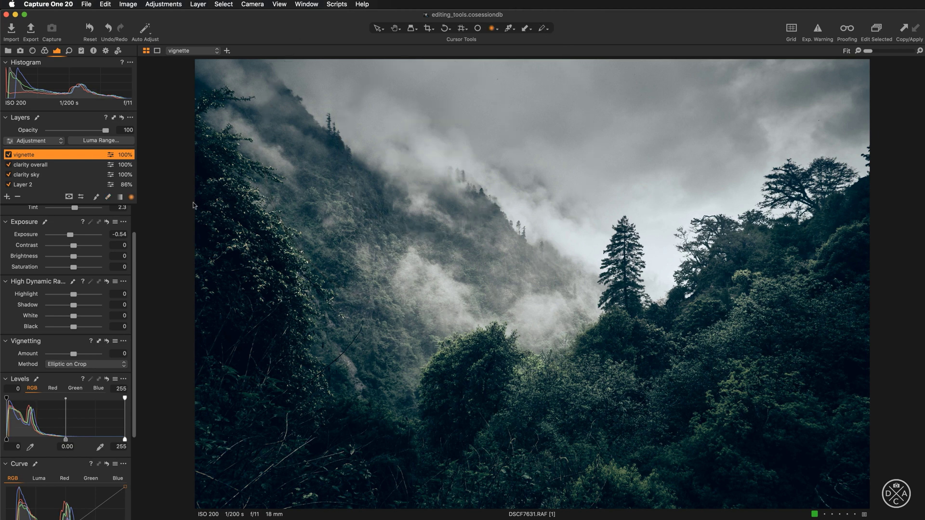
click(132, 198)
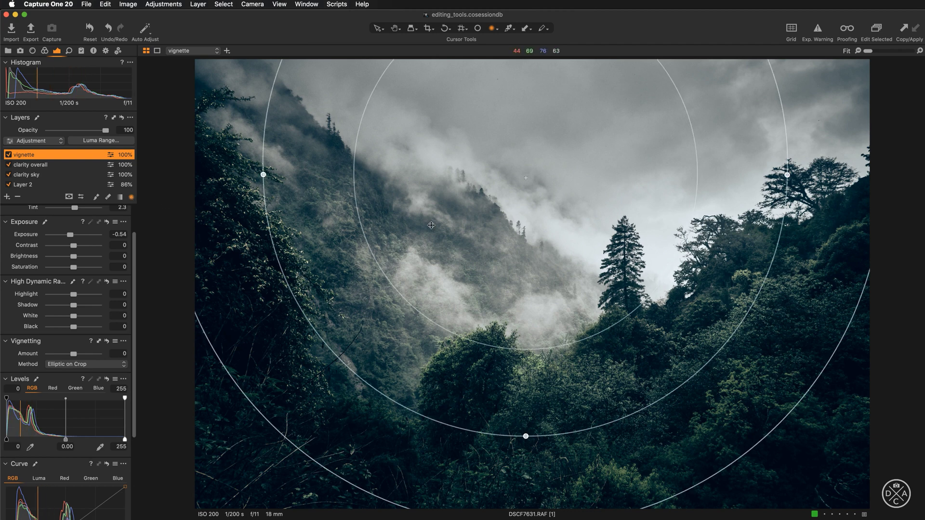
drag(431, 187, 352, 213)
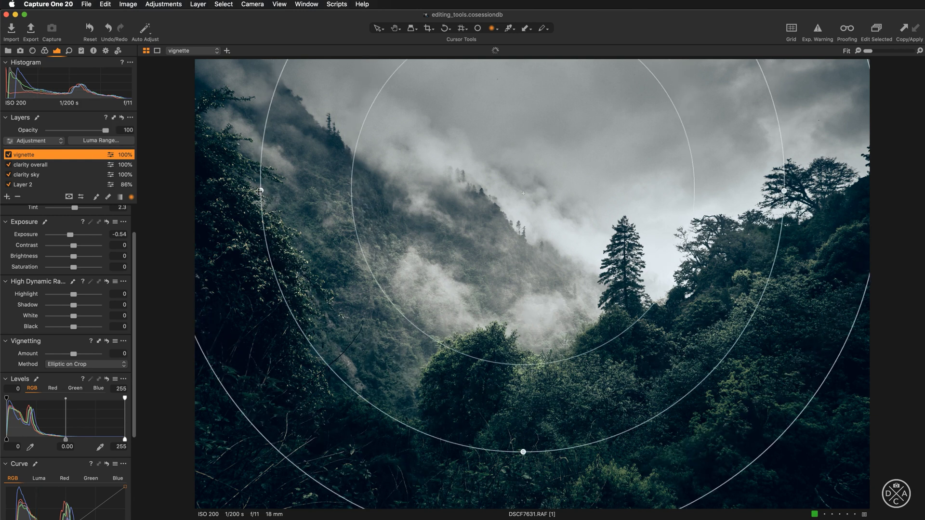
click(494, 29)
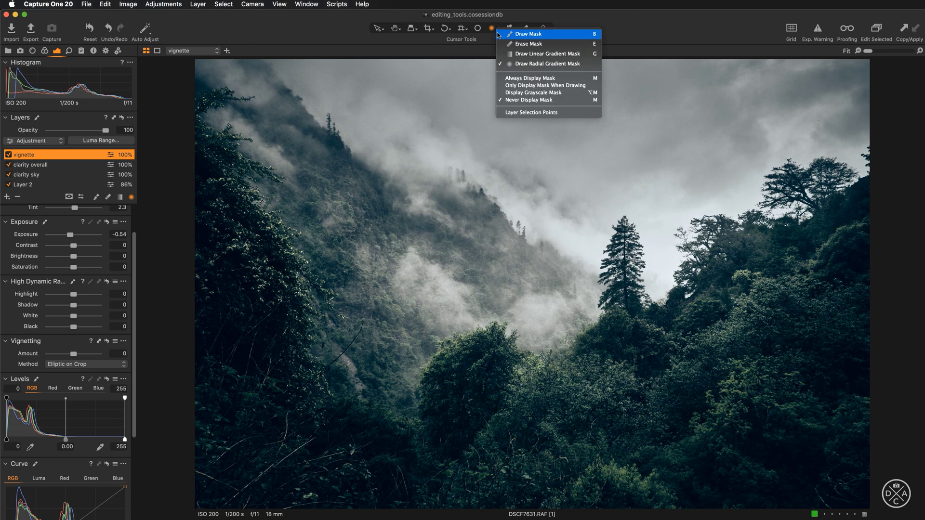
click(528, 43)
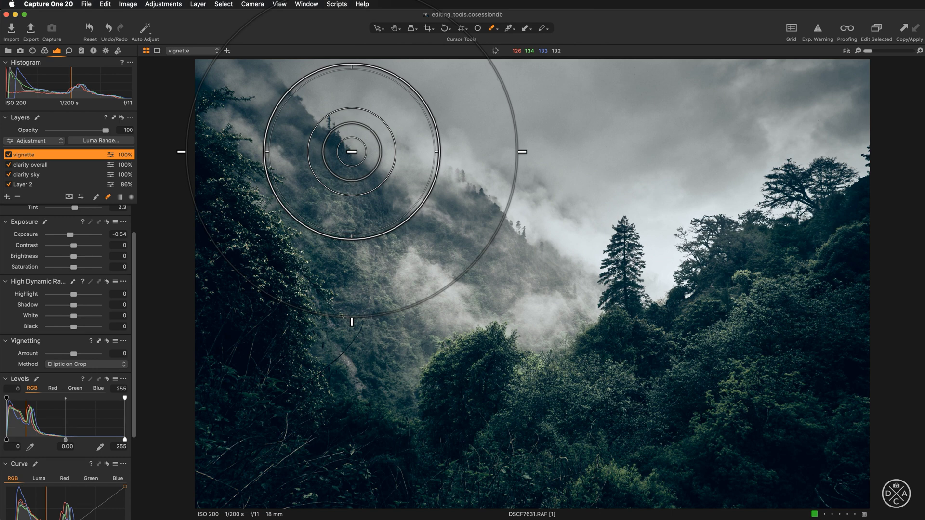
Erase the vignette mask across the sky and the upper-right corner, then return to Select
mouse_move(351, 151)
mouse_down()
mouse_move(257, 68)
mouse_move(337, 82)
mouse_move(269, 64)
mouse_move(309, 86)
mouse_move(255, 60)
mouse_move(216, 57)
mouse_move(585, 134)
mouse_move(692, 133)
mouse_move(735, 110)
mouse_move(787, 102)
mouse_move(723, 151)
mouse_move(766, 141)
mouse_up()
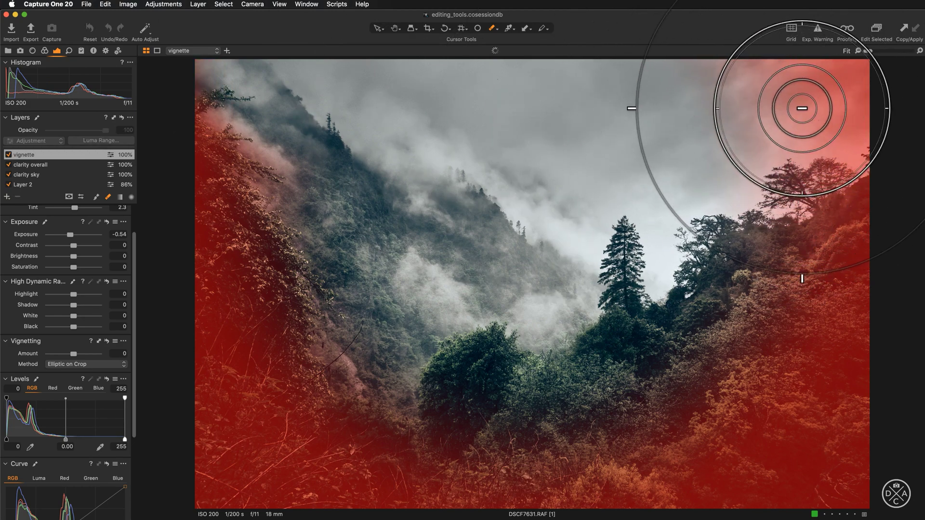
mouse_move(766, 128)
mouse_down()
mouse_move(842, 77)
mouse_move(845, 88)
mouse_move(859, 74)
mouse_up()
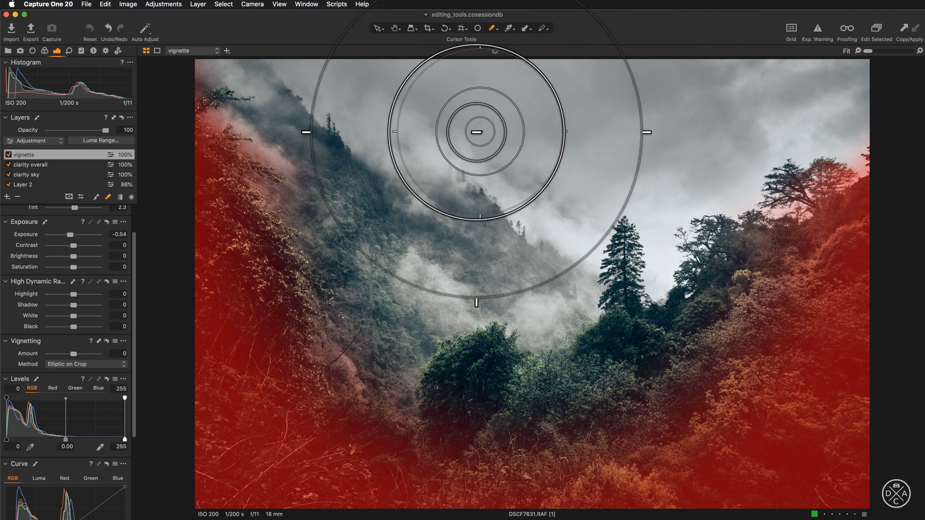
key(v)
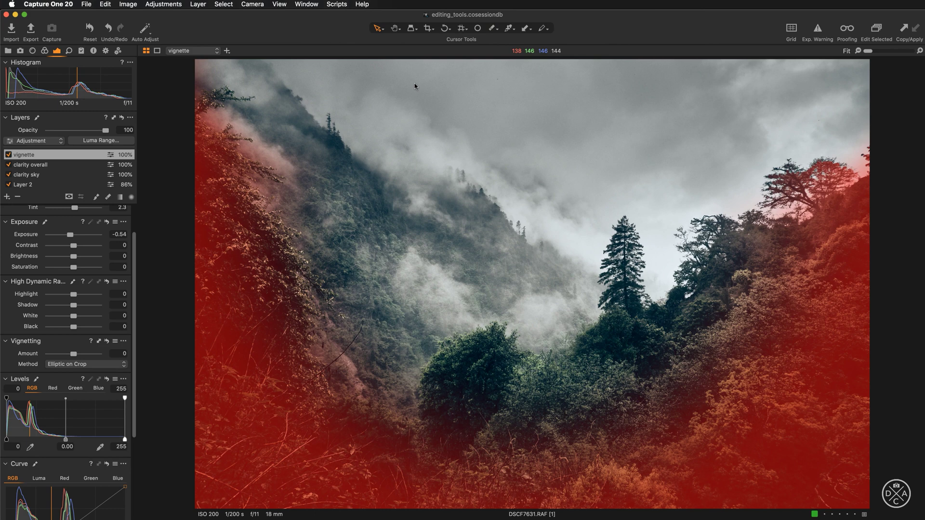
Hide the red mask overlay and toggle the vignette layer off and on twice, leaving it on
key(m)
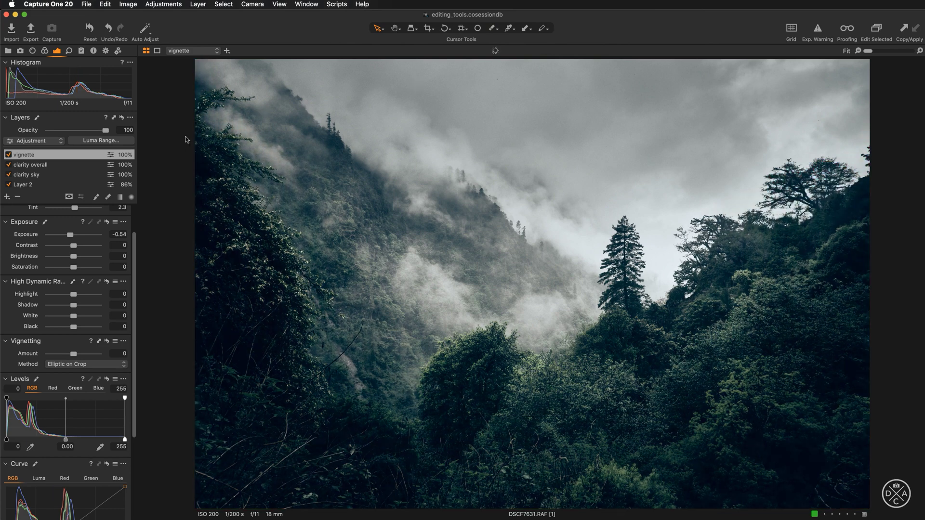
click(7, 155)
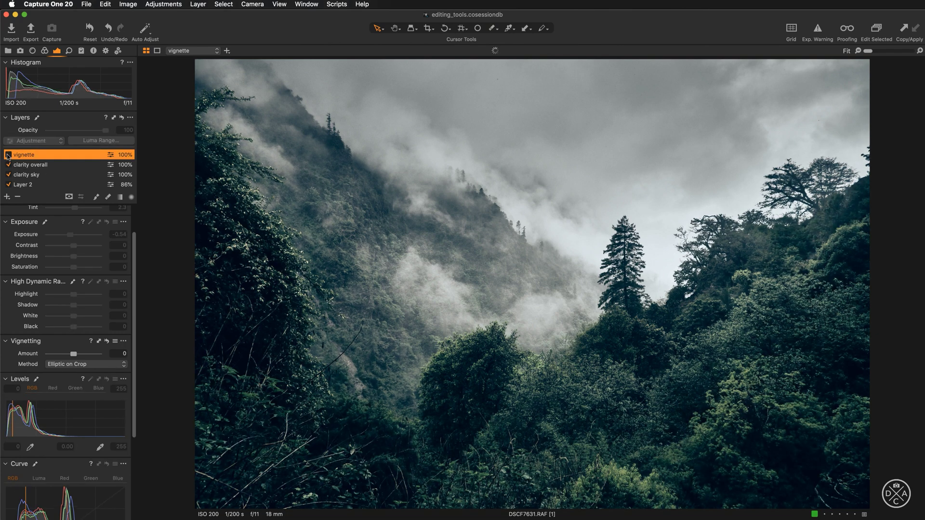
click(8, 155)
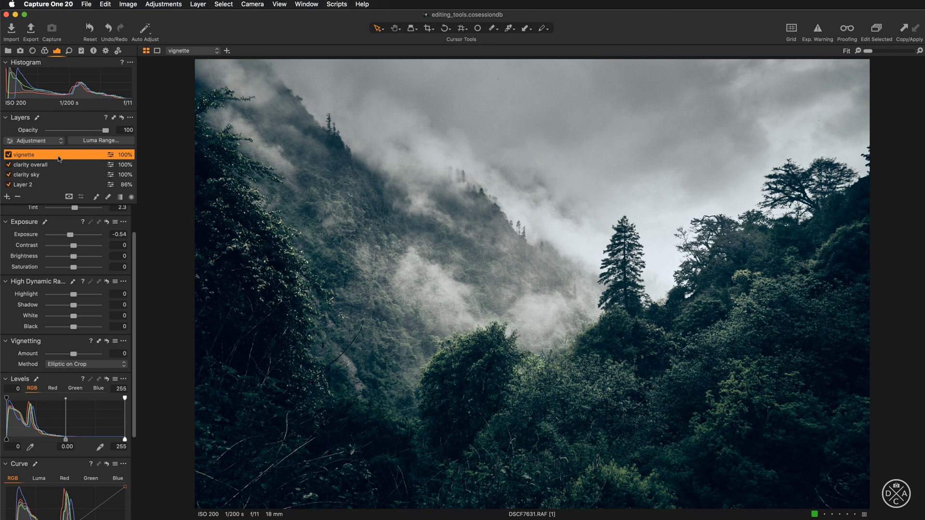
click(8, 155)
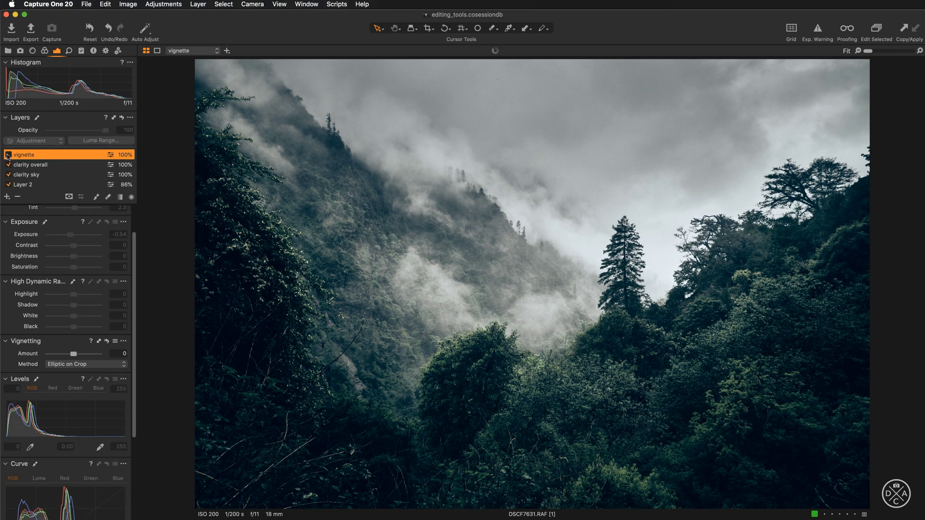
click(7, 155)
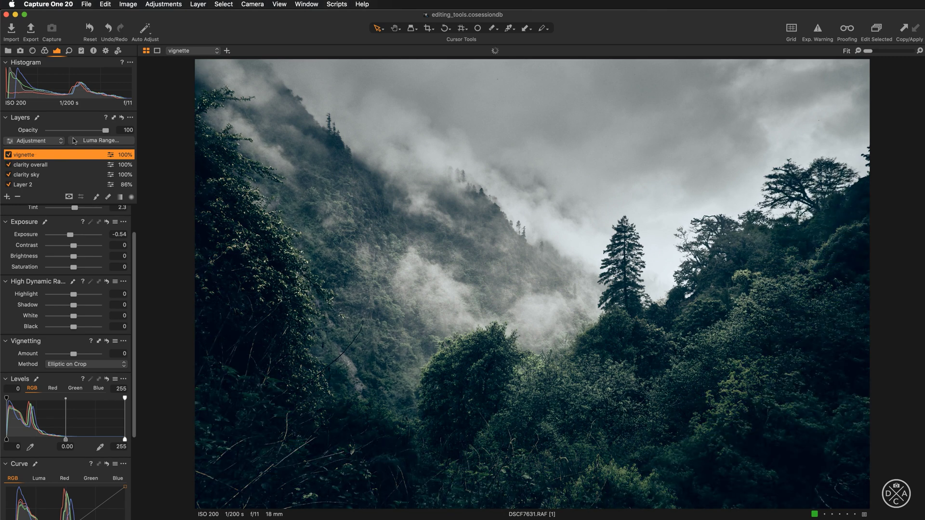
Set the vignette layer opacity to 48% and float the Vignetting tool out onto the viewer
drag(106, 130, 67, 133)
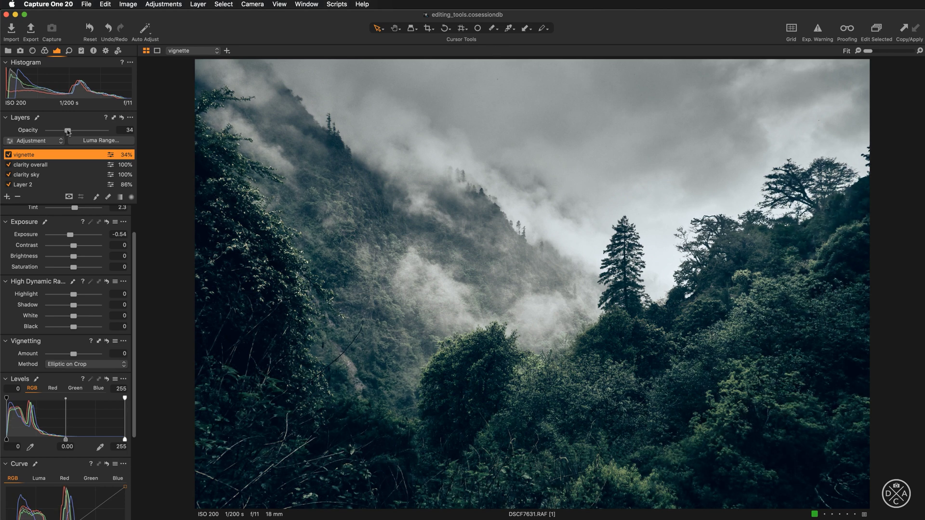
drag(68, 132, 76, 131)
scroll(67, 289, down, 4)
drag(59, 256, 209, 172)
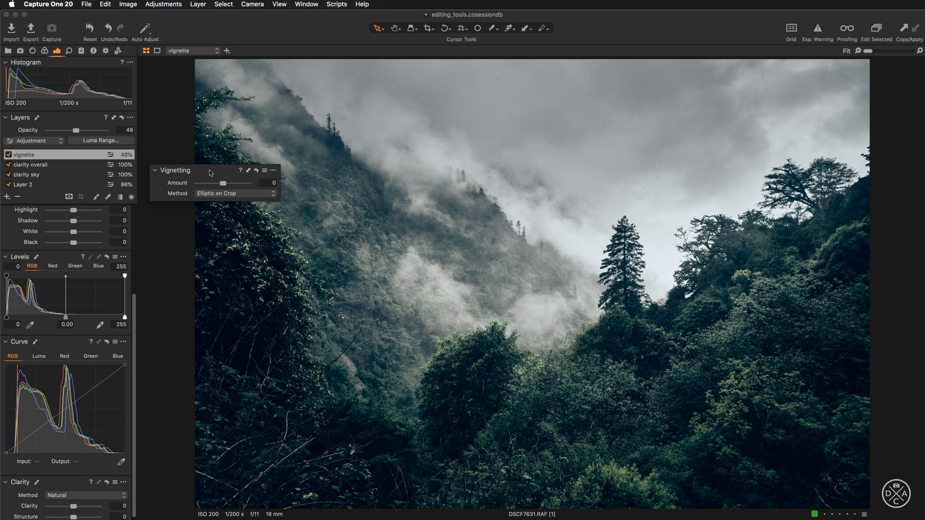
Show the Lens tool set with Lens Correction, Crop, Keystone and Grid
click(33, 51)
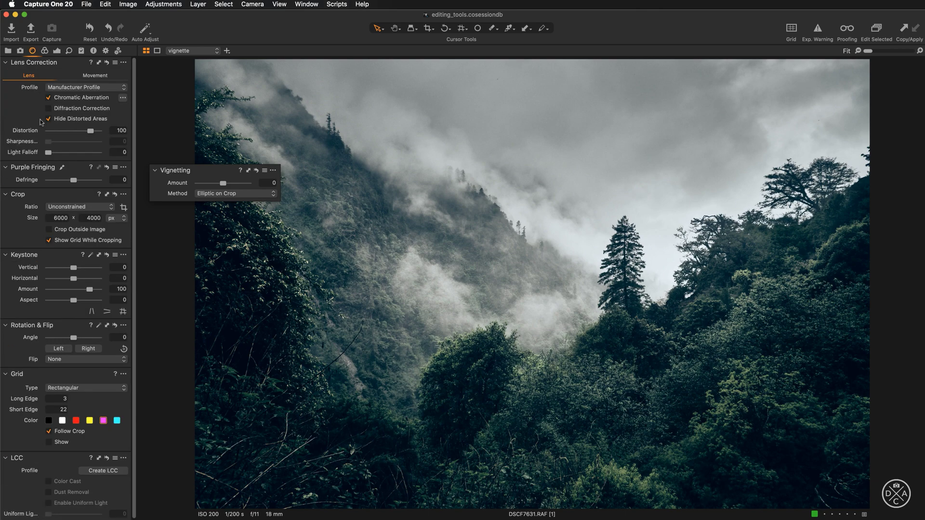